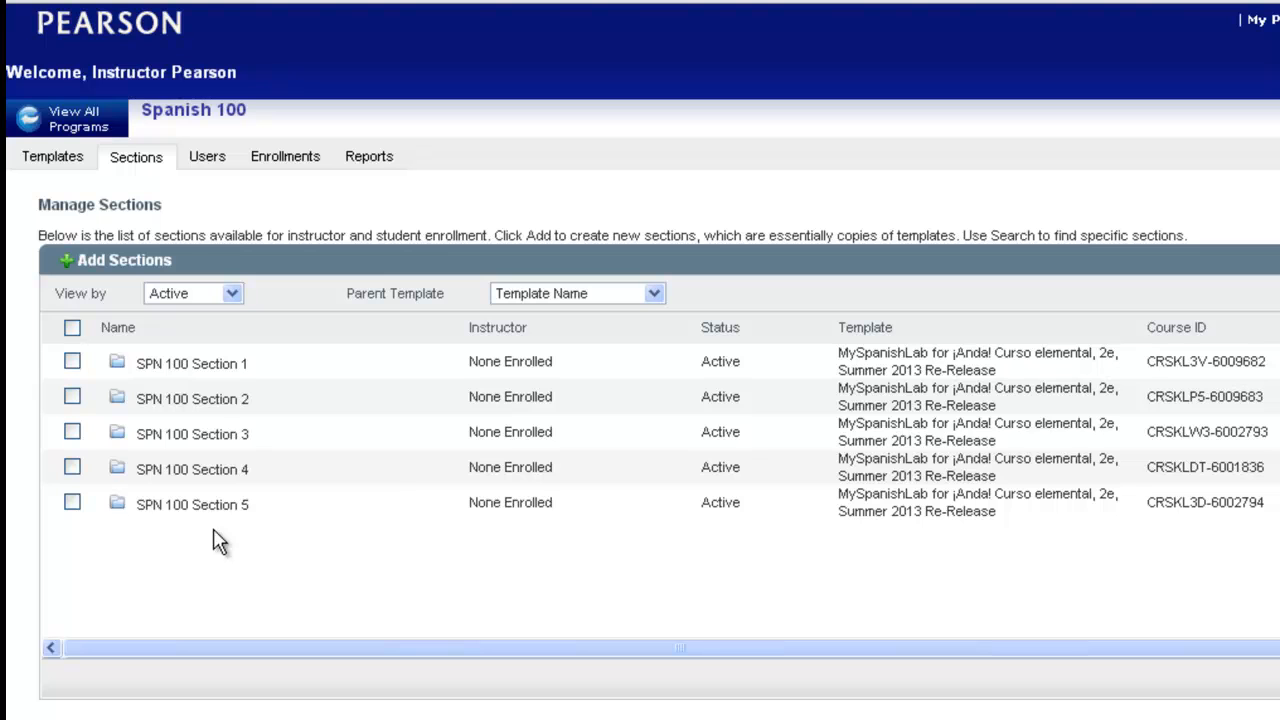
- Open SPN 100 Section 1 and go to Add from Library under Course Materials
mouse_move(227, 372)
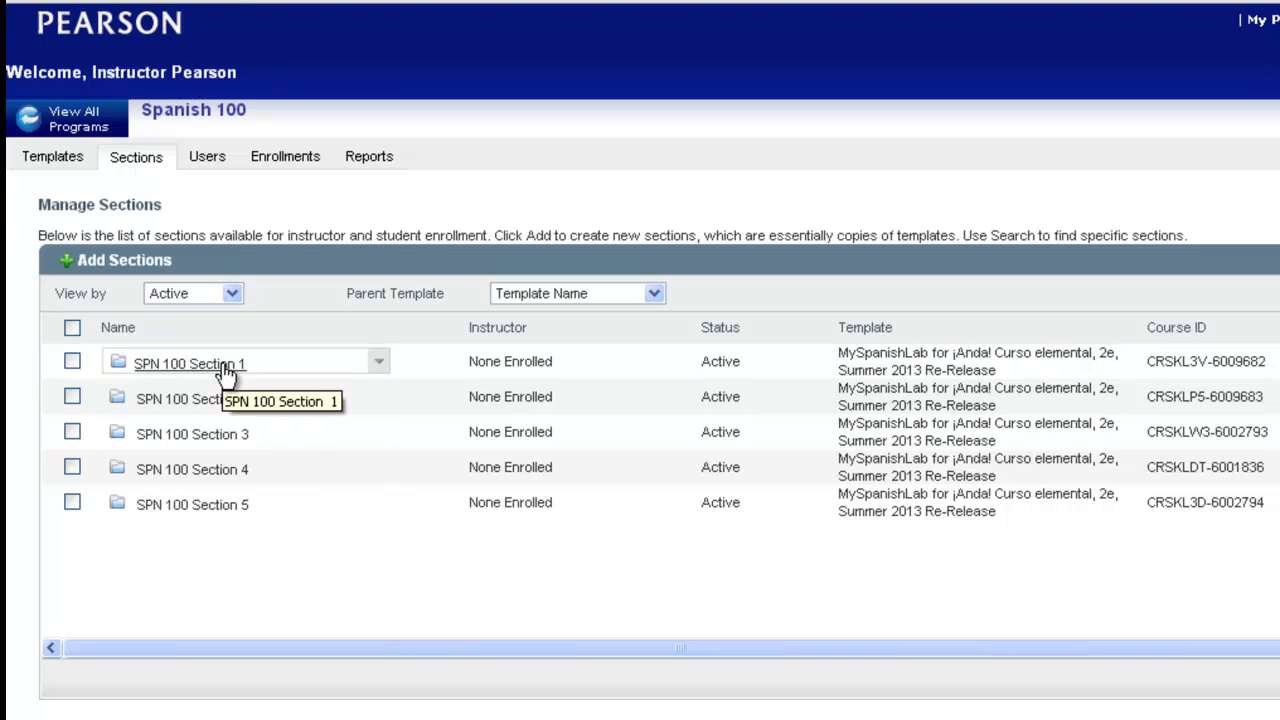
left_click(227, 366)
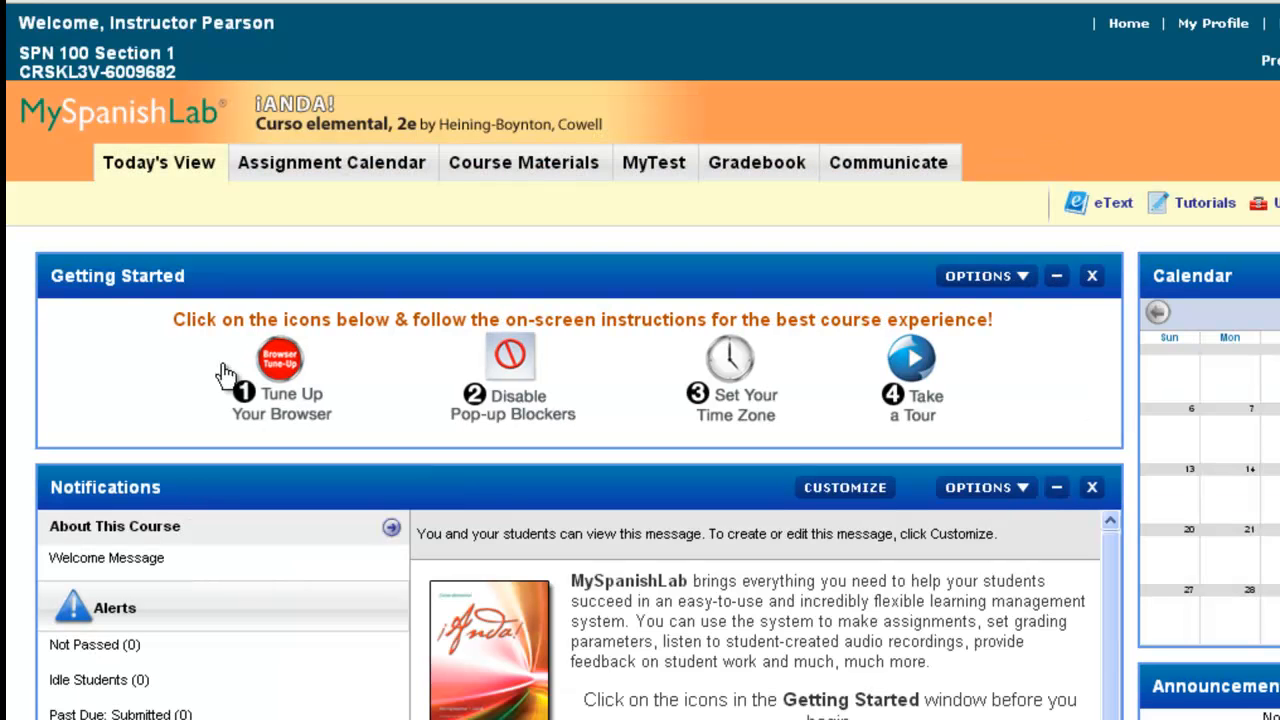
left_click(550, 170)
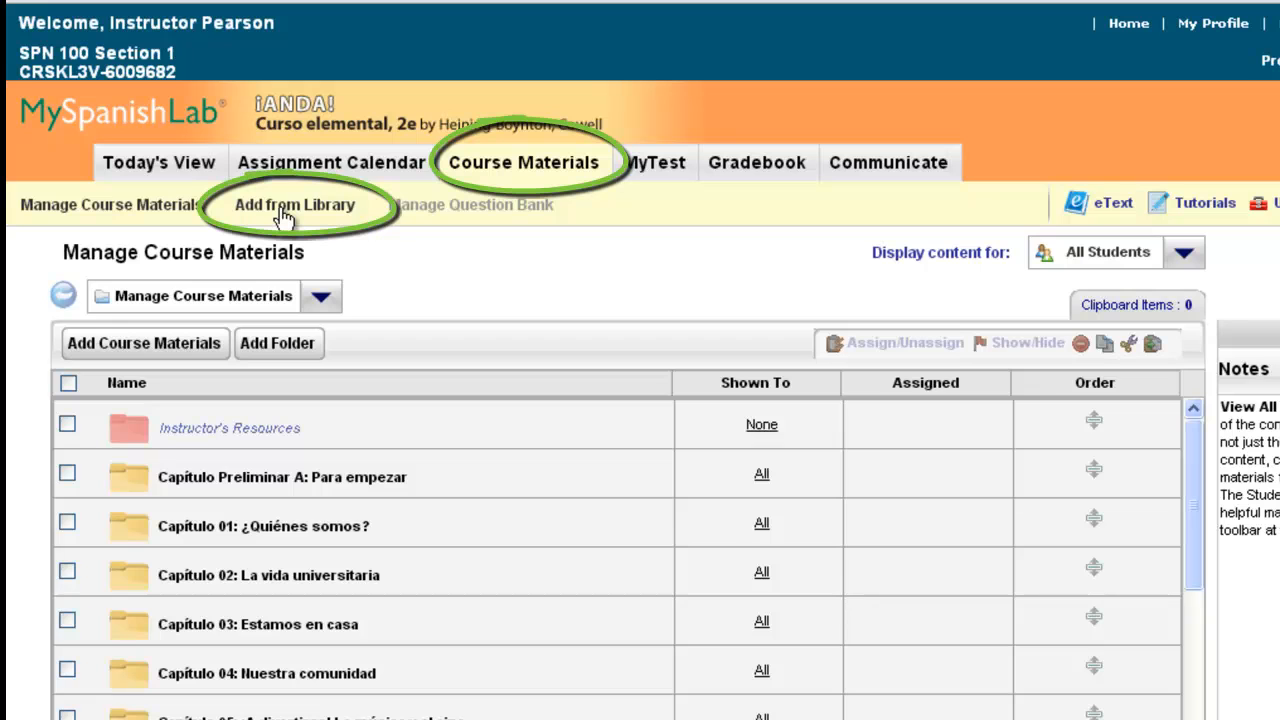
left_click(284, 212)
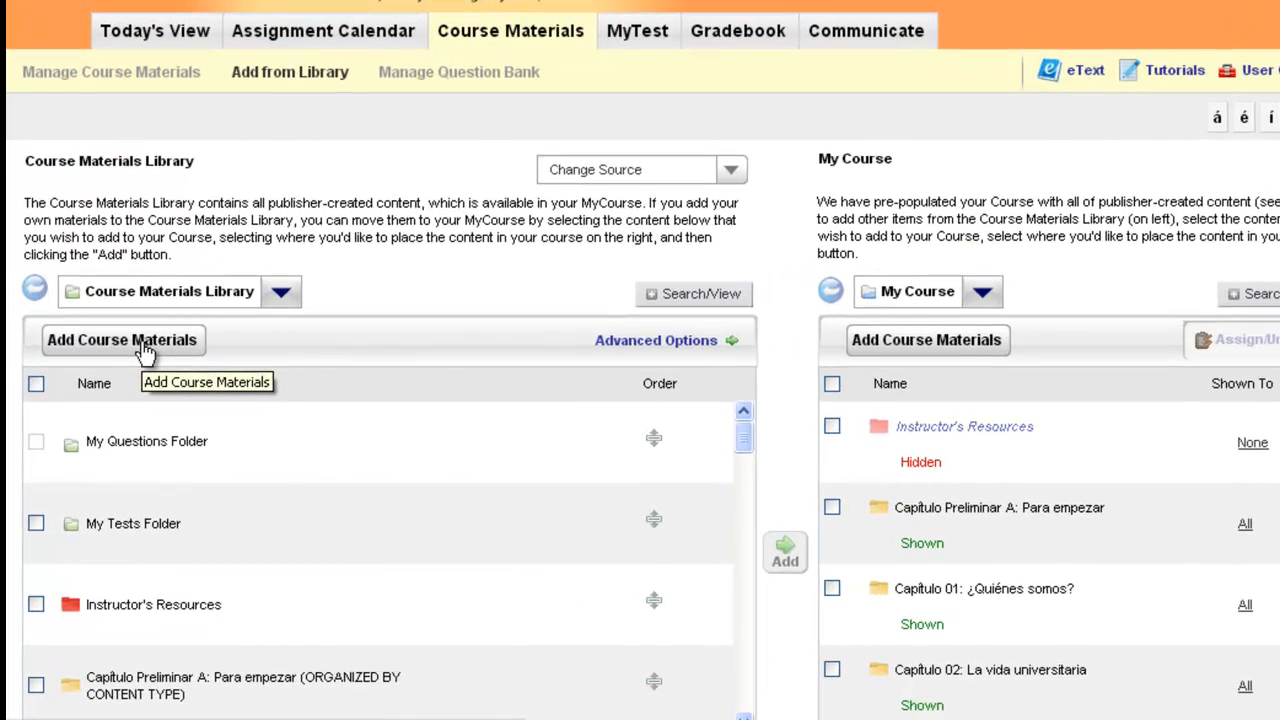
- Start adding a file to the Course Materials Library and choose Class Project 1.doc from Classroom Projects for upload
left_click(145, 345)
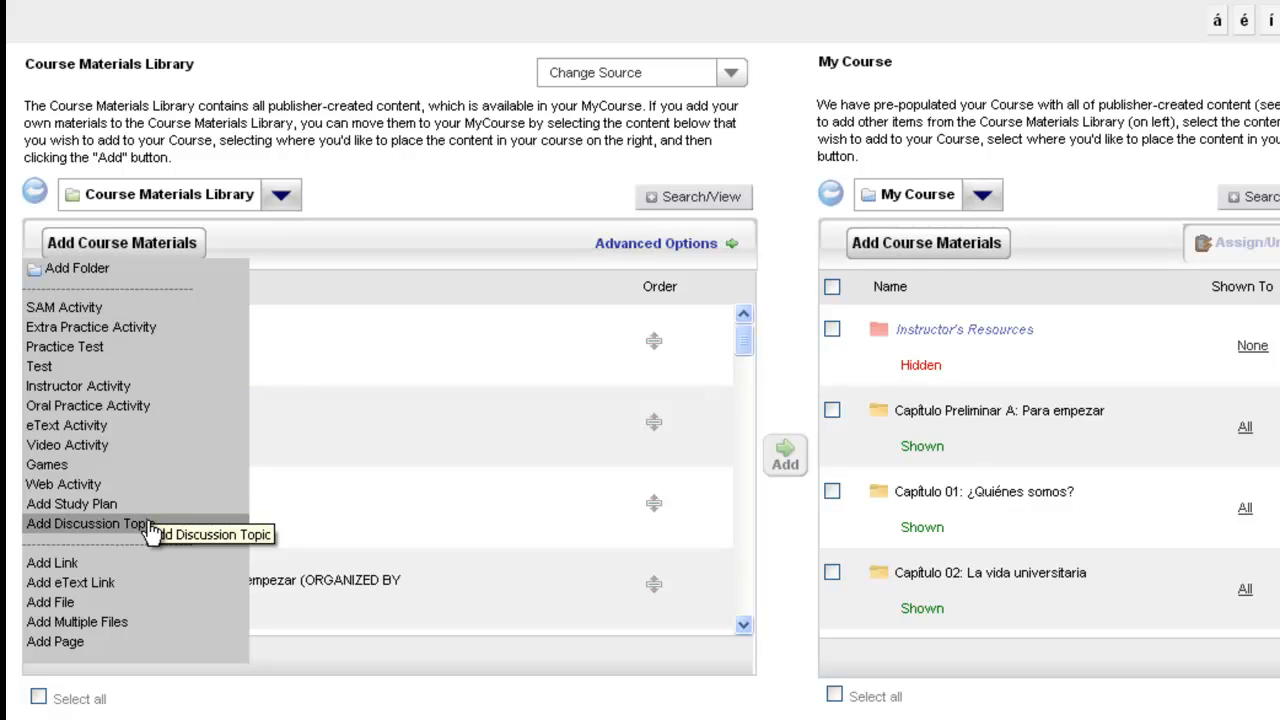
left_click(80, 605)
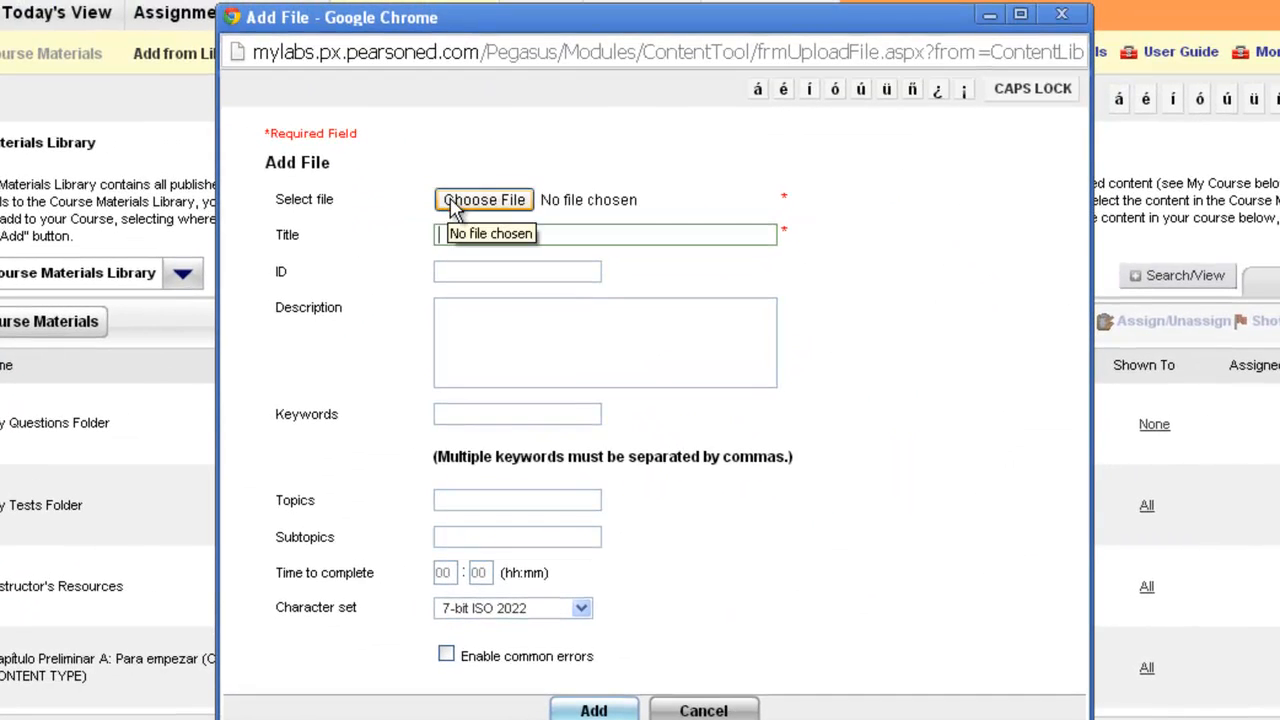
left_click(452, 206)
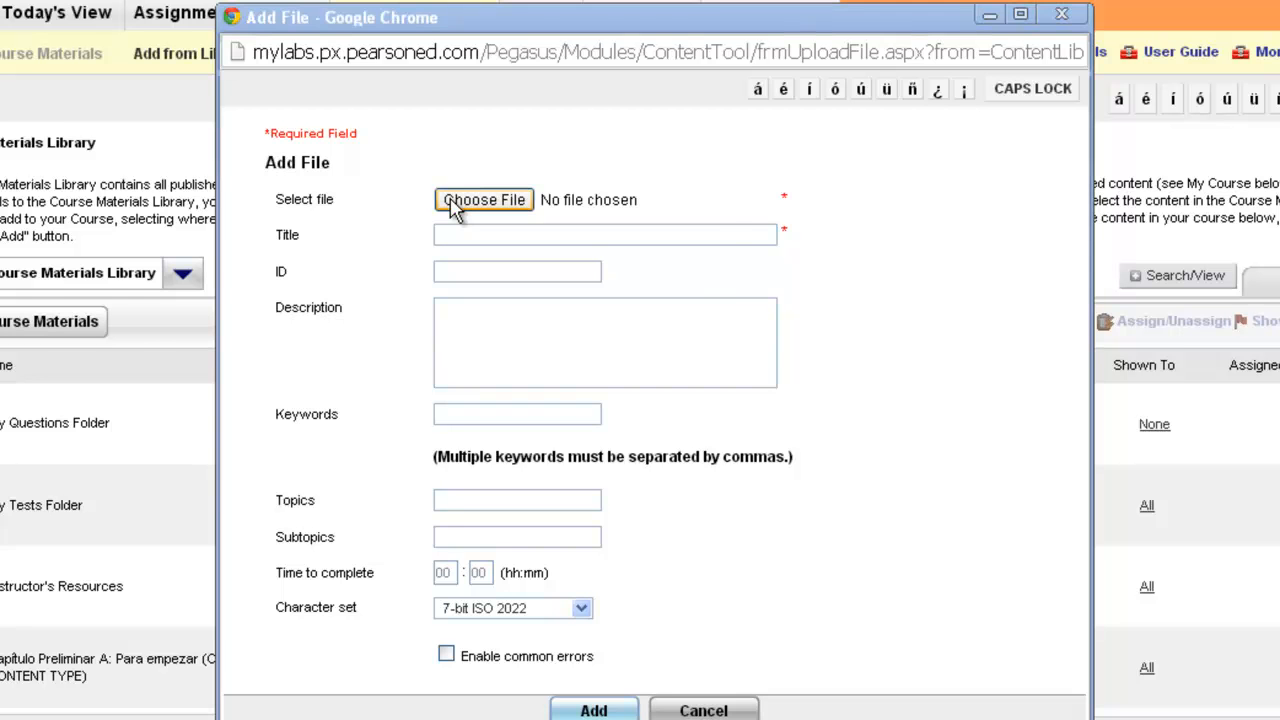
left_click(252, 88)
double_click(252, 88)
left_click(252, 88)
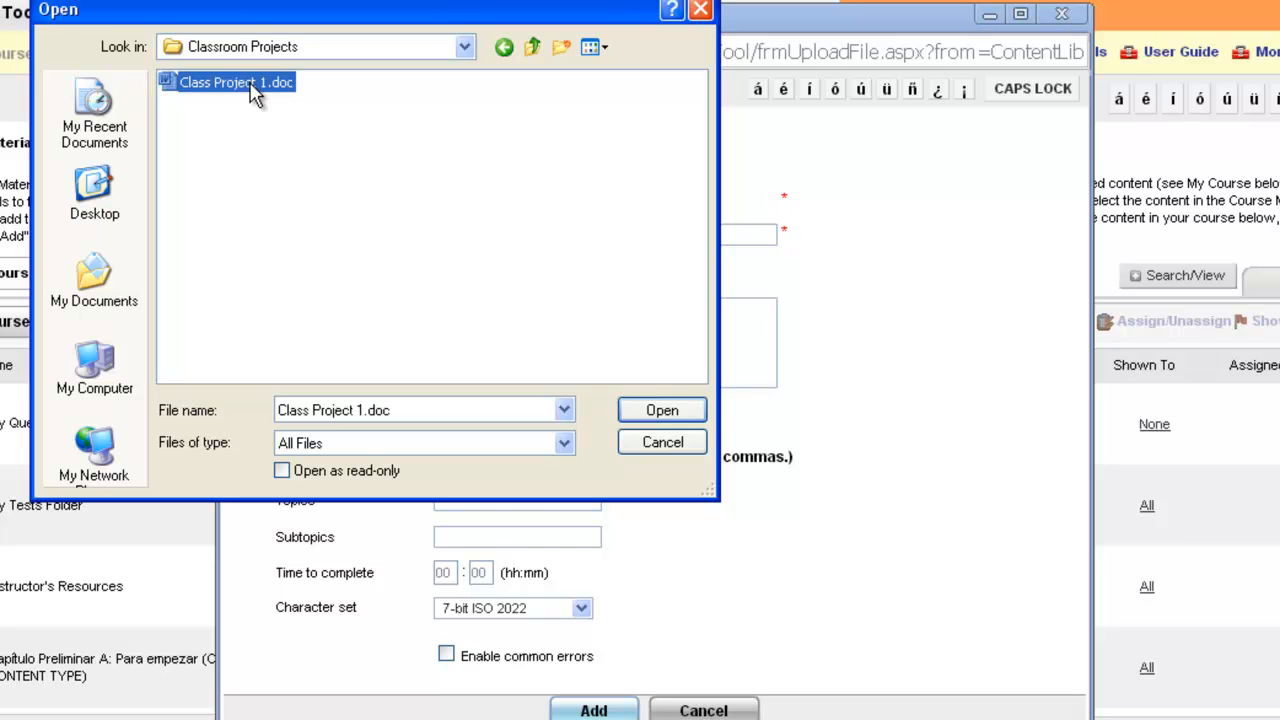
left_click(662, 411)
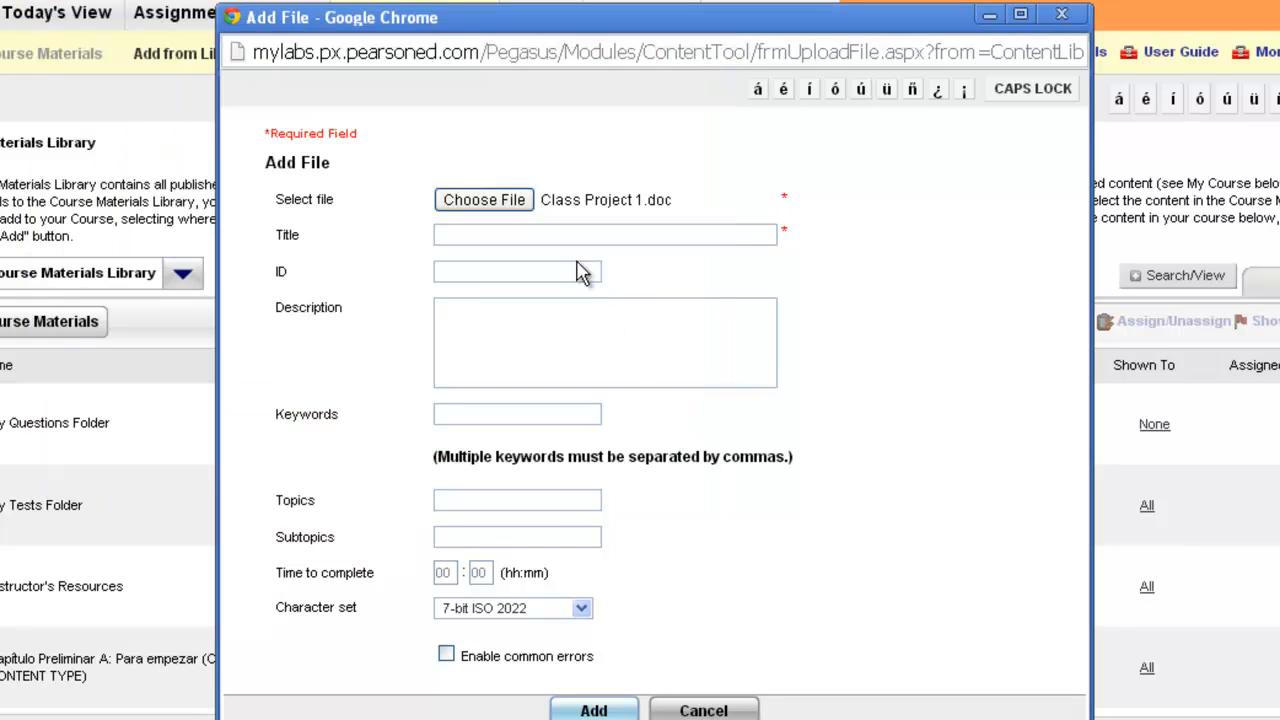
- Title the file Class Project 1 and add it to the library
left_click(472, 232)
type("Class Project 1")
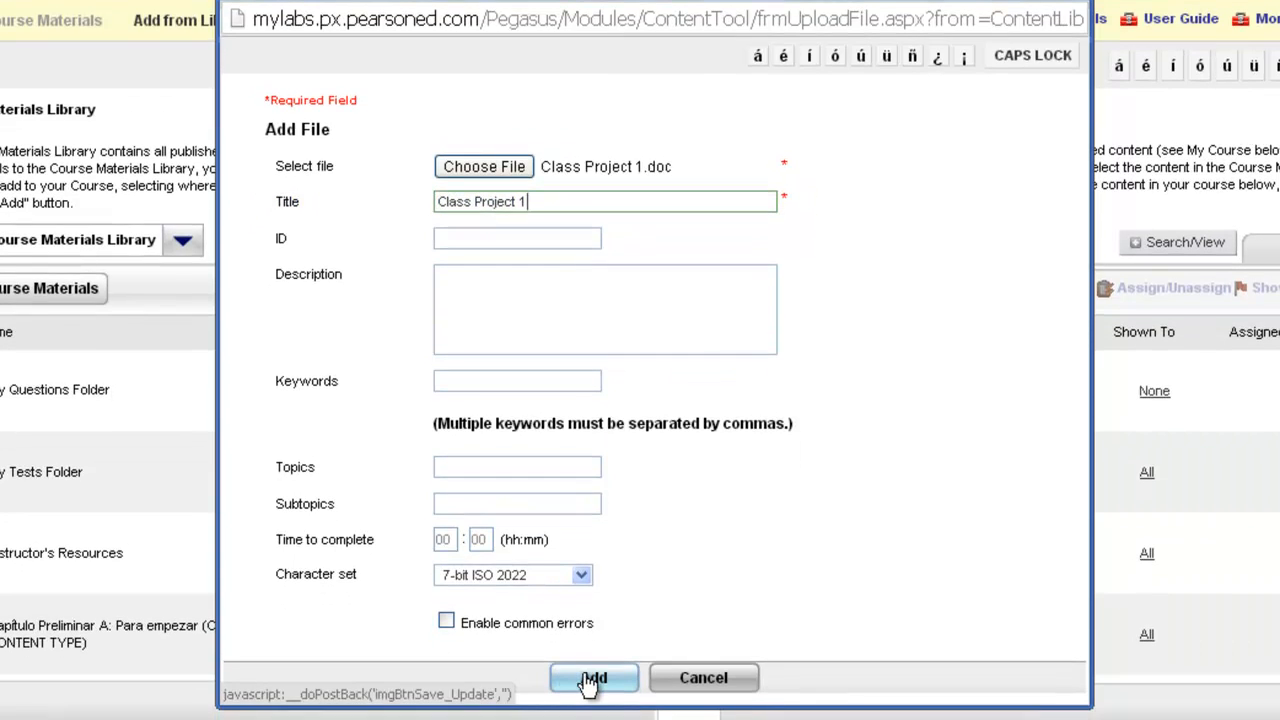
left_click(590, 680)
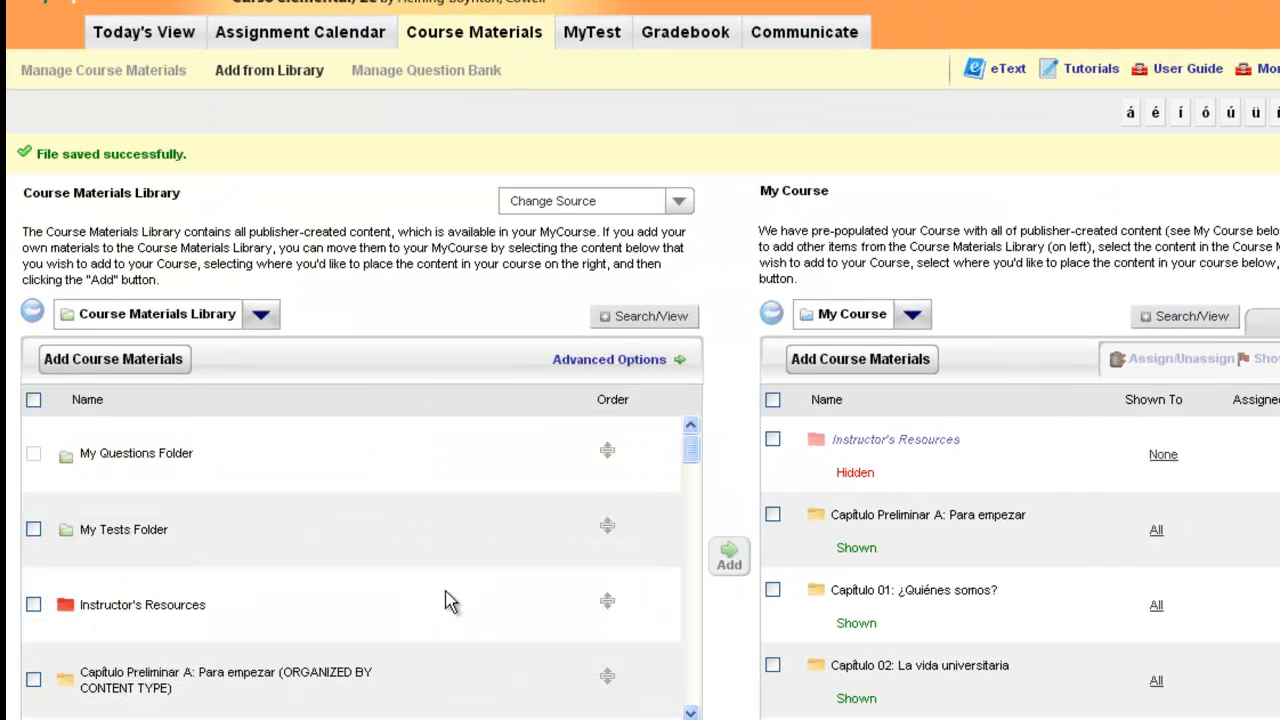
- Locate Class Project 1 in the library, view its options, and browse the Capítulo 01 folder in My Course
scroll(447, 600, "down", 15)
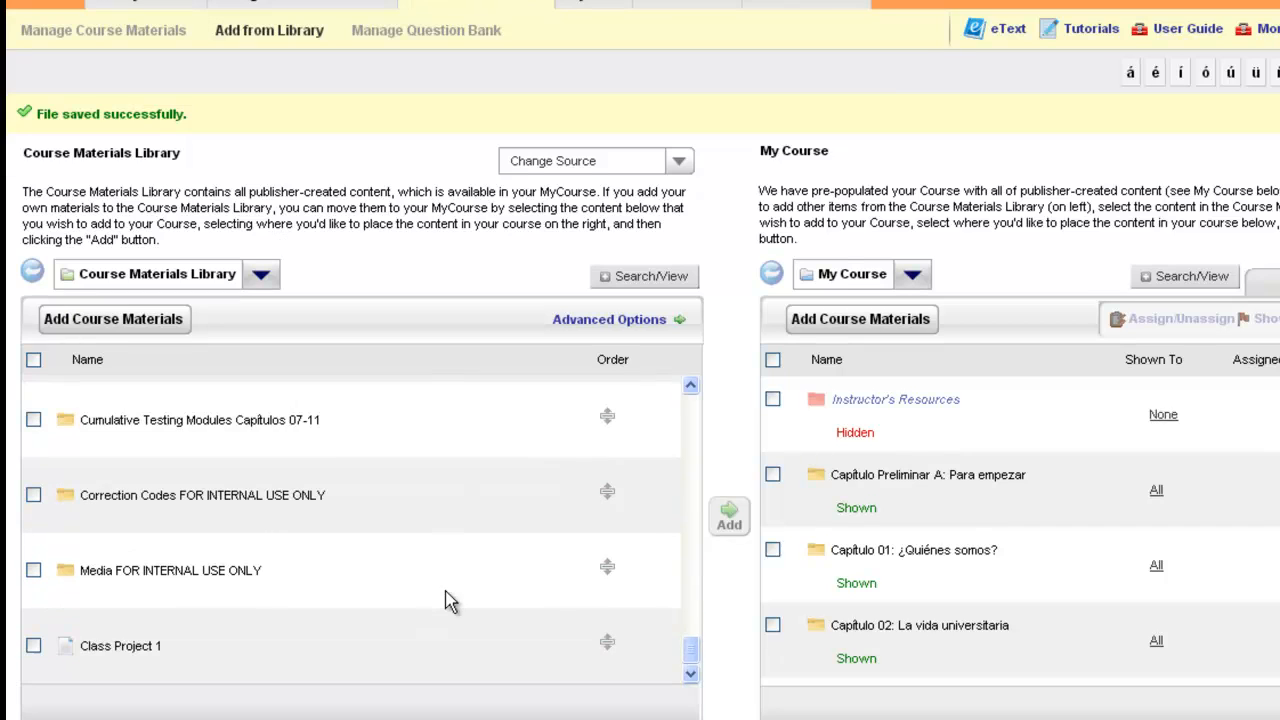
mouse_move(98, 648)
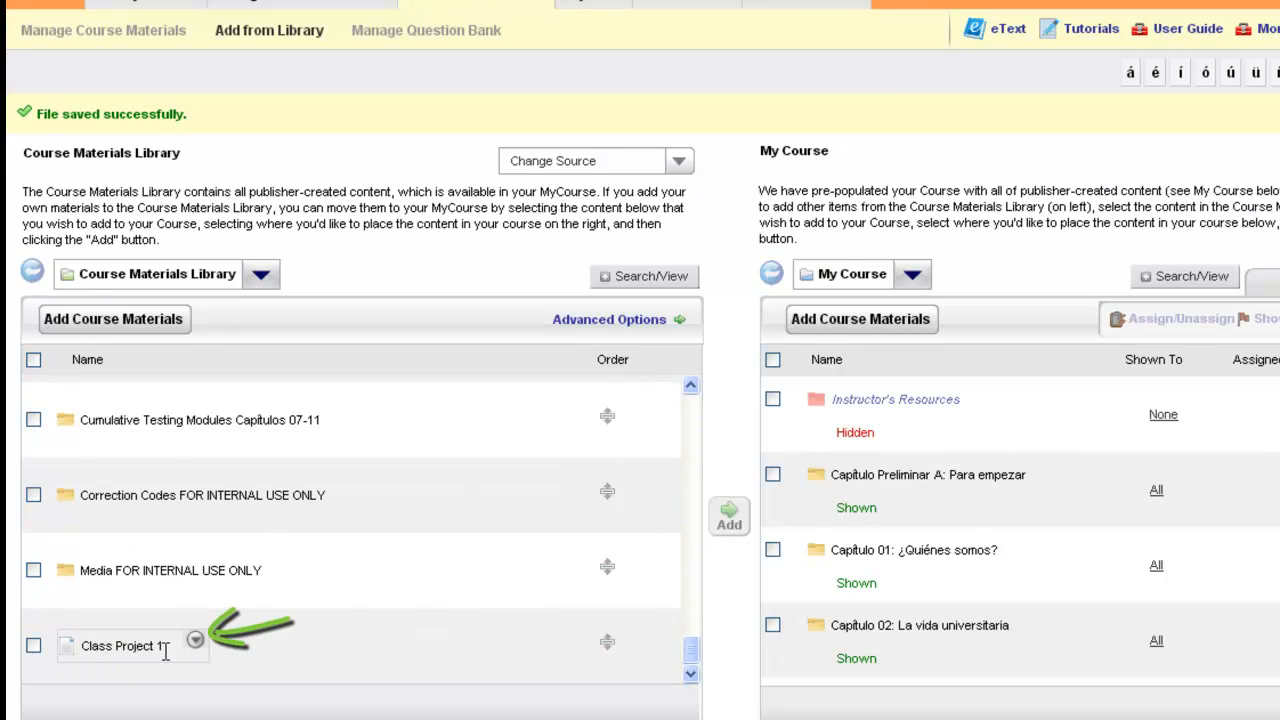
left_click(196, 642)
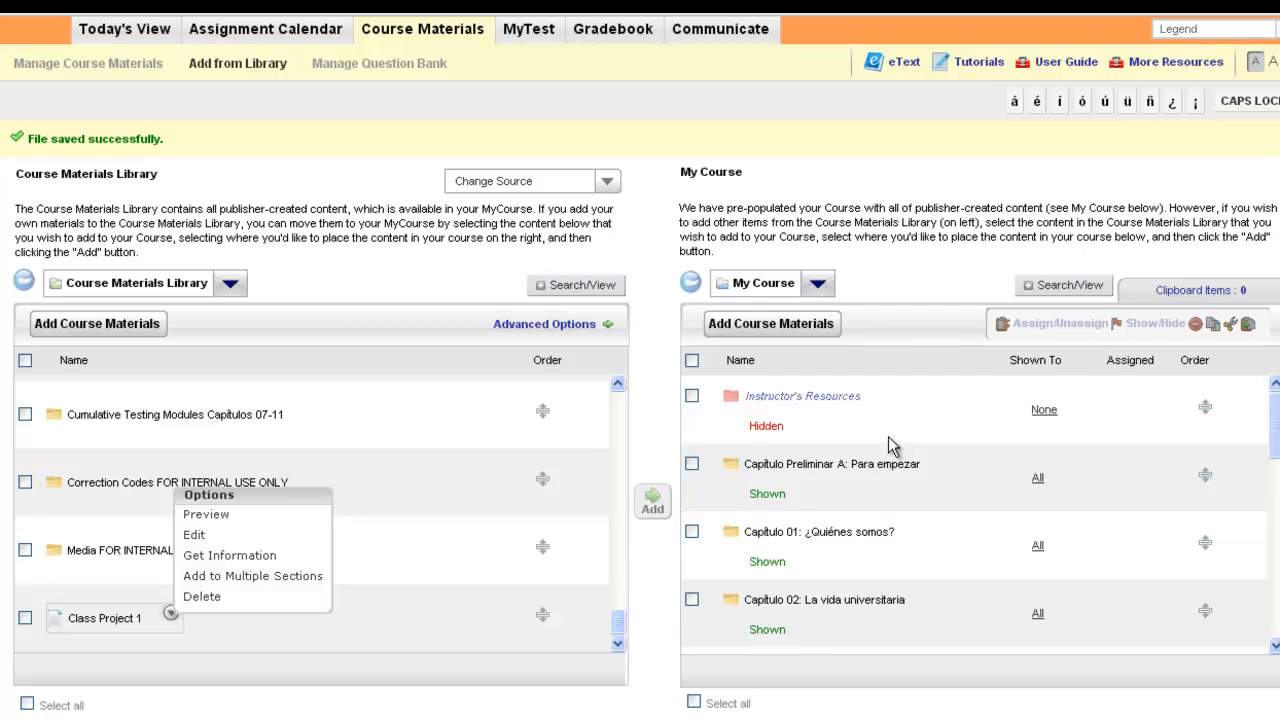
left_click(377, 506)
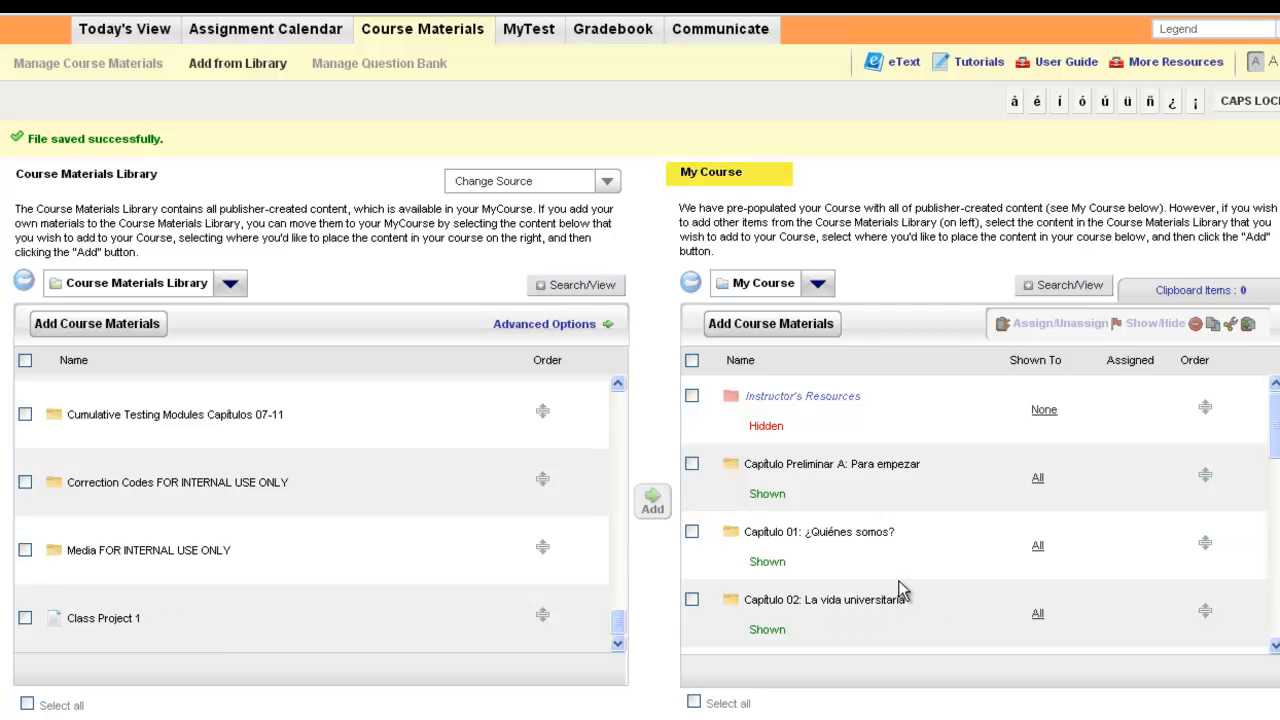
mouse_move(155, 633)
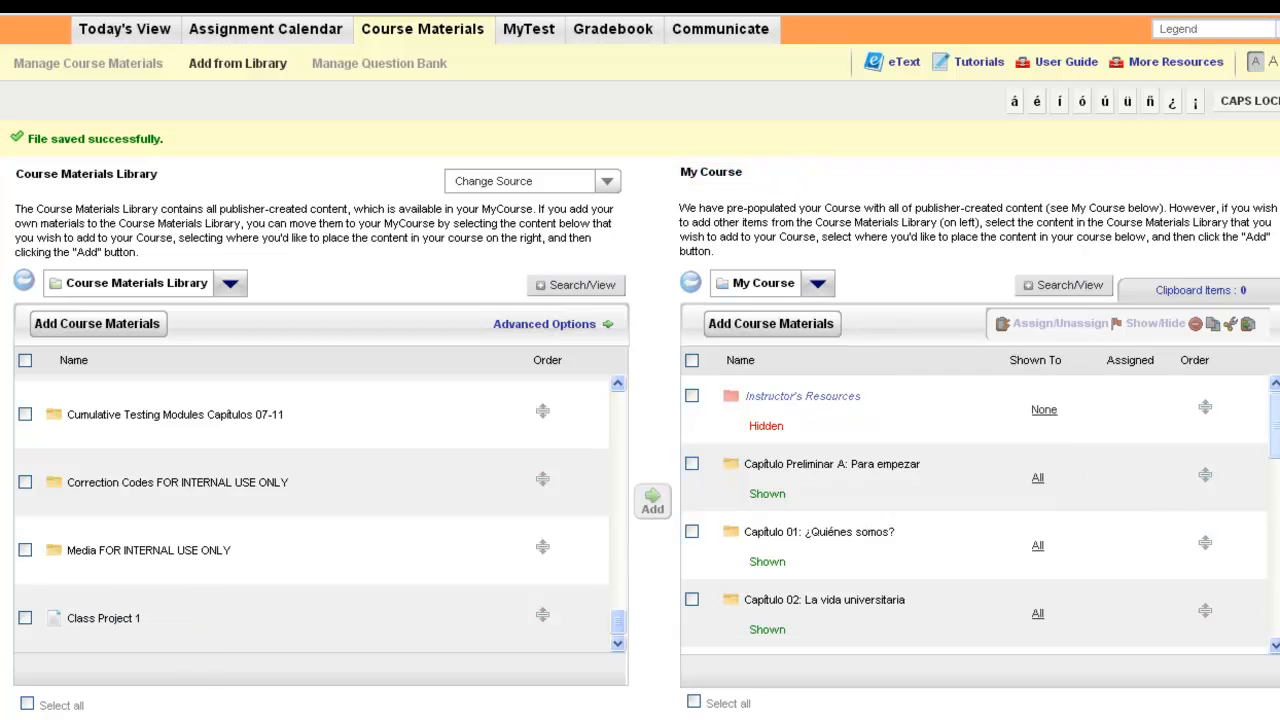
mouse_move(1275, 425)
left_mouse_down()
mouse_move(1274, 632)
mouse_move(1275, 400)
left_mouse_up()
mouse_move(90, 624)
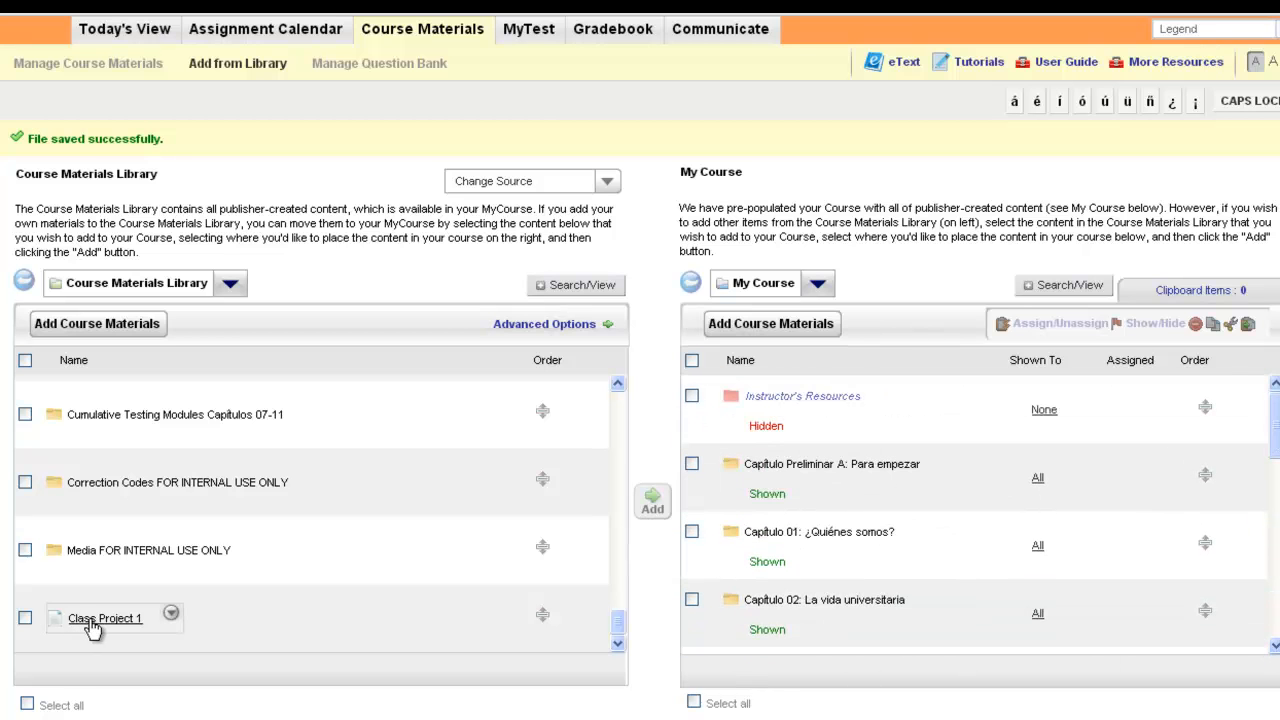
left_click(820, 537)
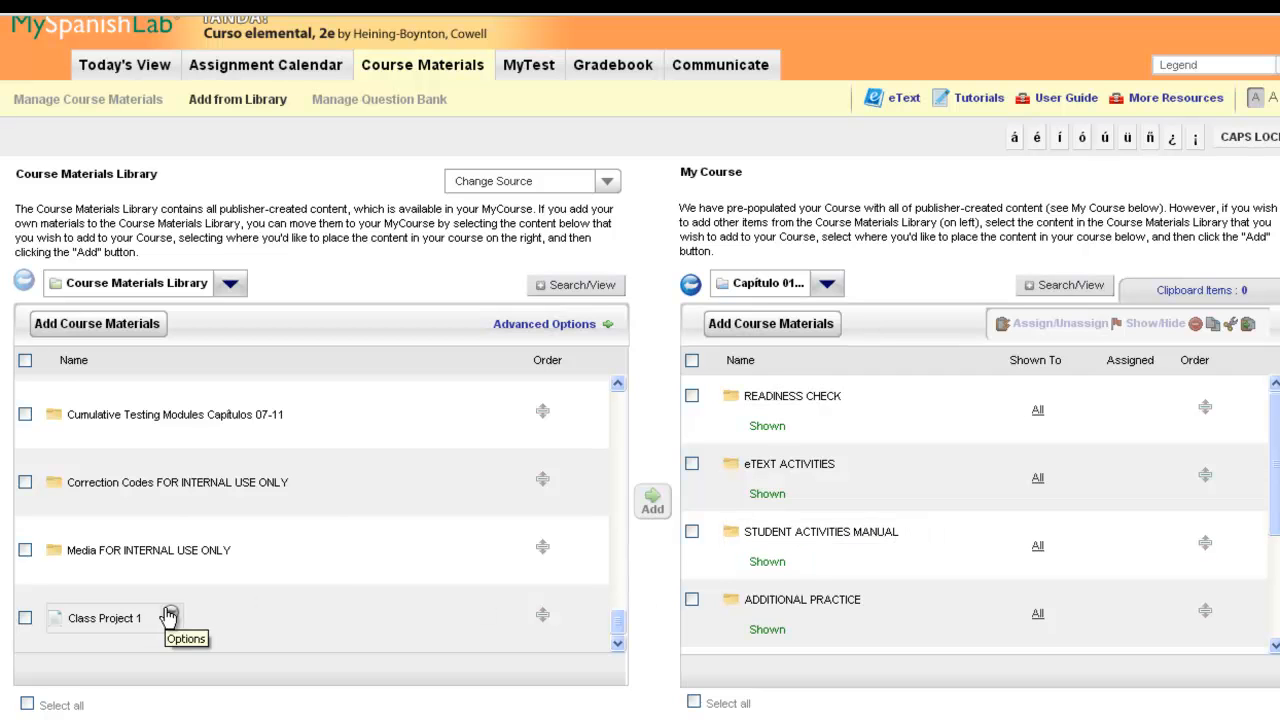
left_click(170, 614)
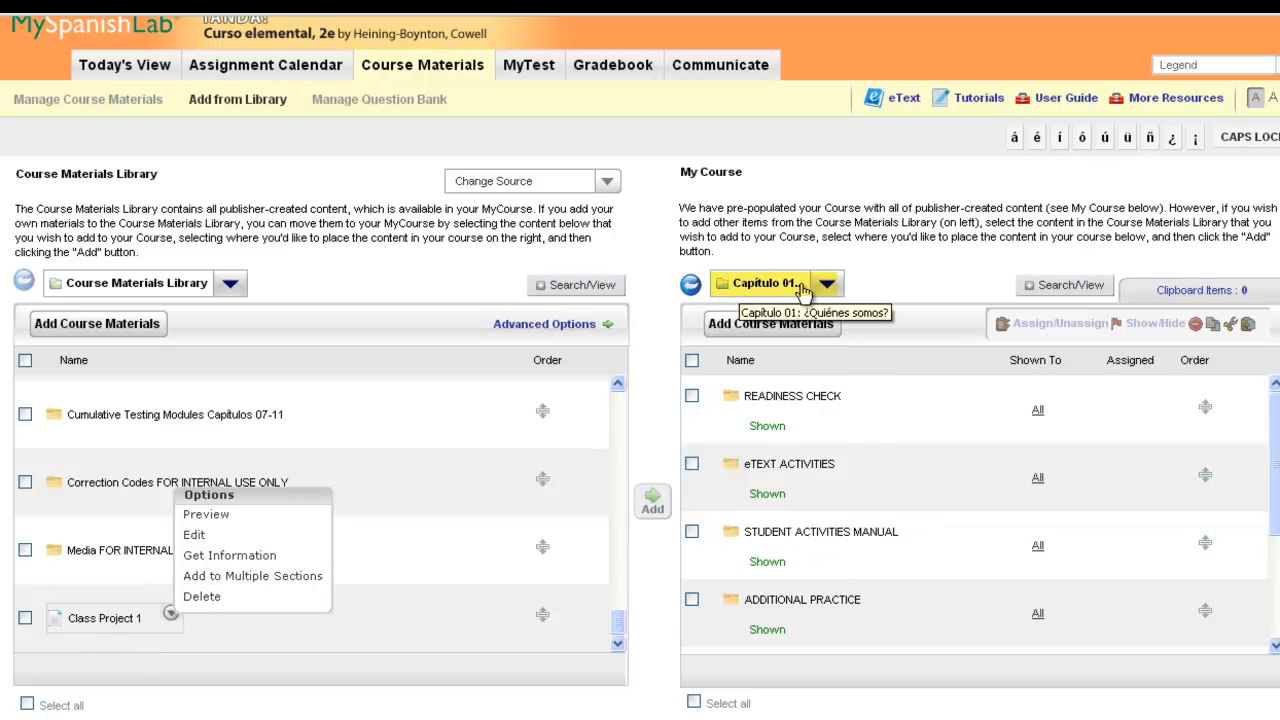
left_click(690, 287)
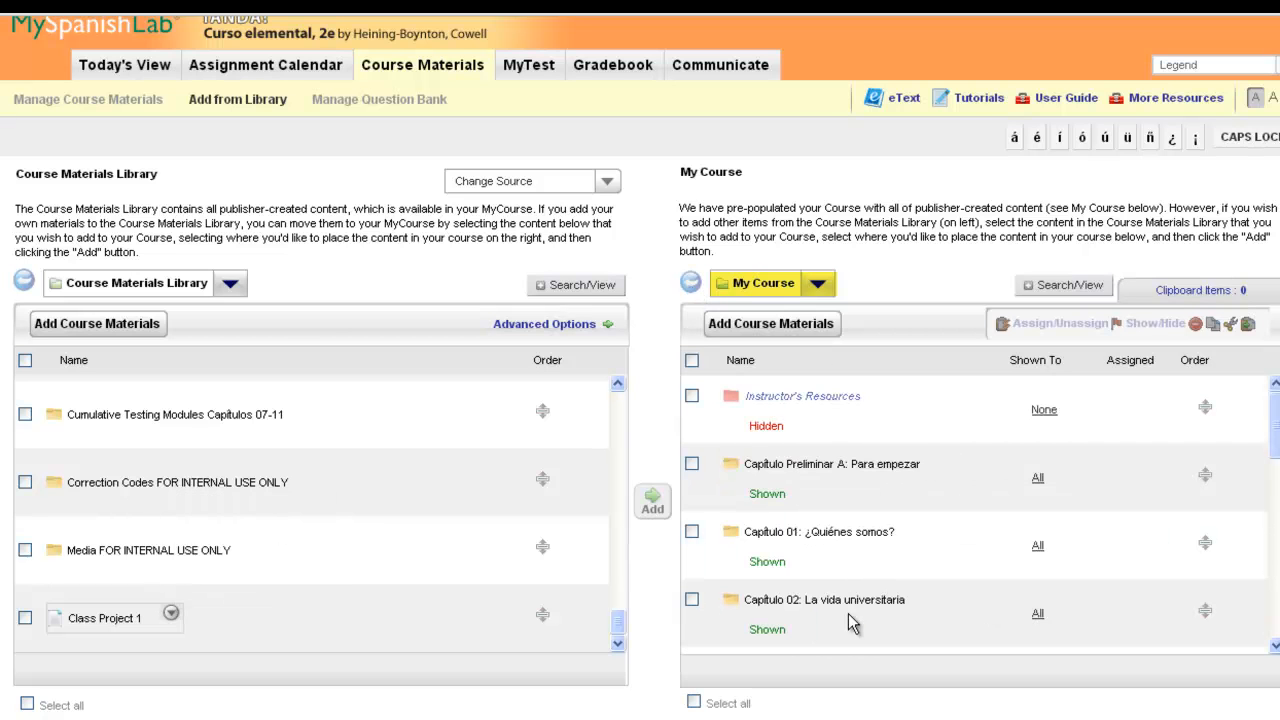
- Add Class Project 1 to all sections using Add to Multiple Sections
left_click(172, 616)
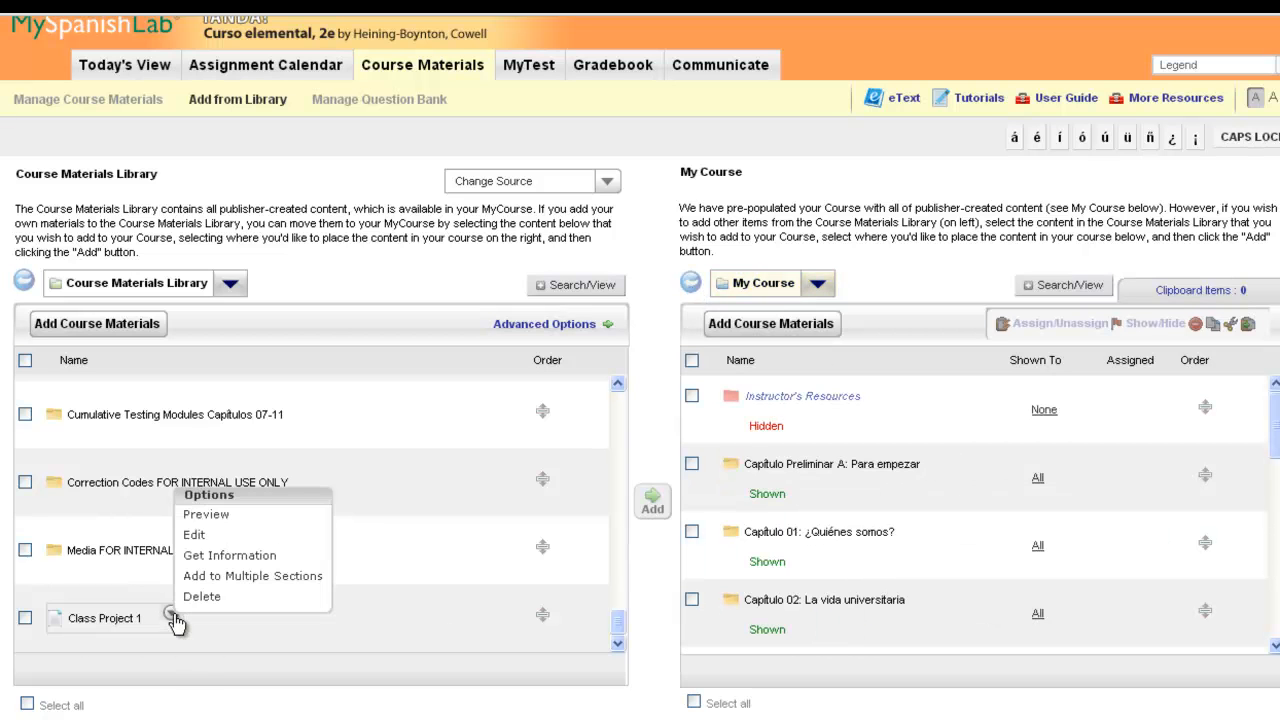
left_click(274, 578)
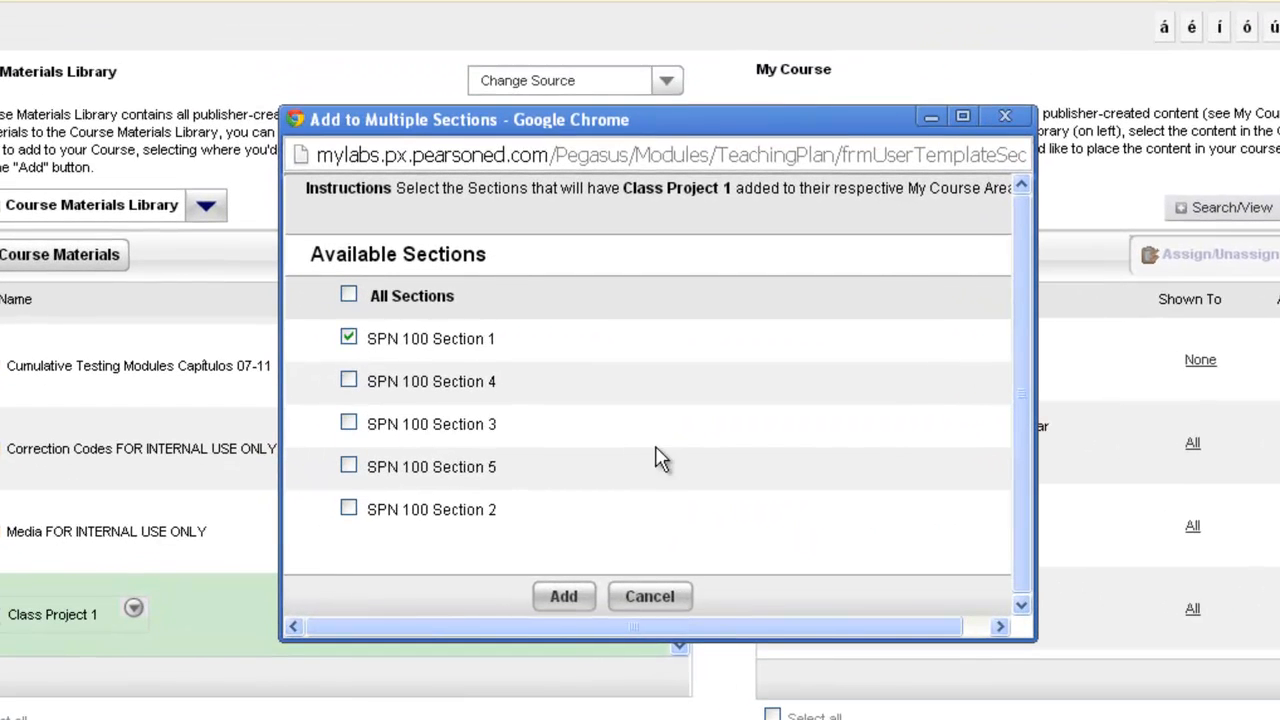
left_click(350, 296)
left_click(352, 298)
left_click(349, 337)
left_click(349, 380)
left_click(352, 298)
left_click(566, 600)
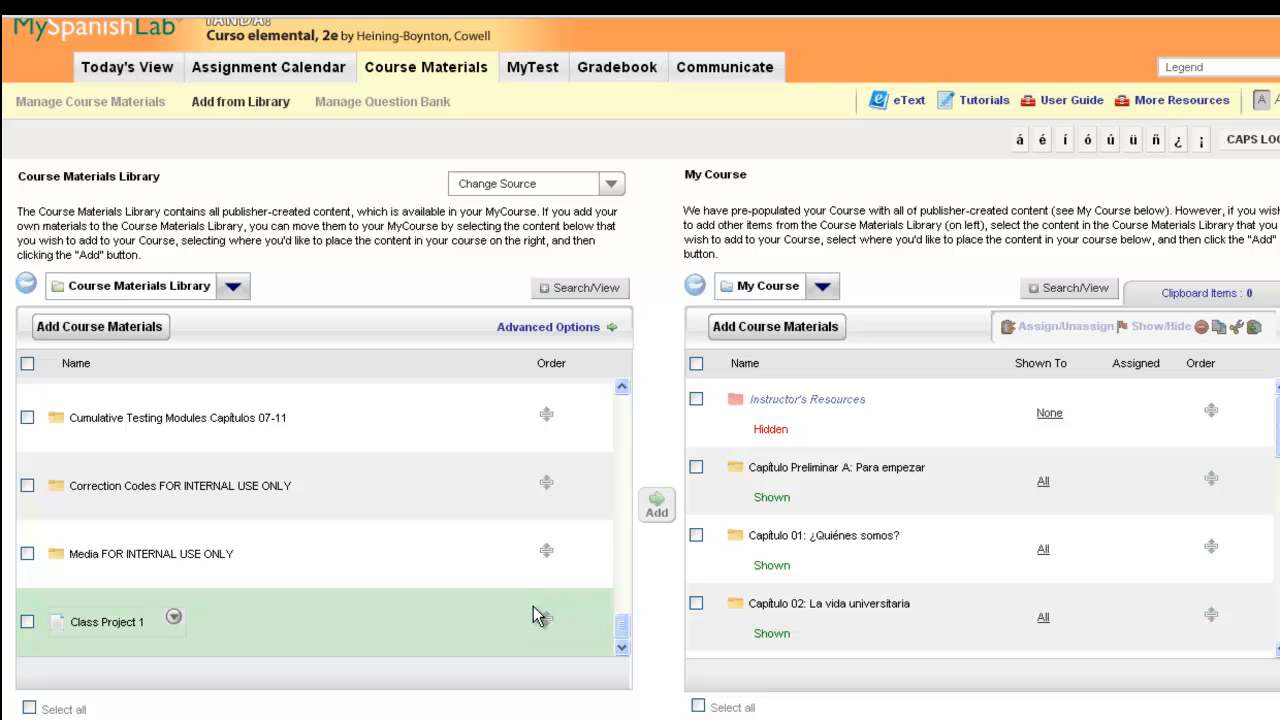
- Scroll through My Course to find Class Project 1 at the end of the list
left_click_drag(1277, 420, 1276, 648)
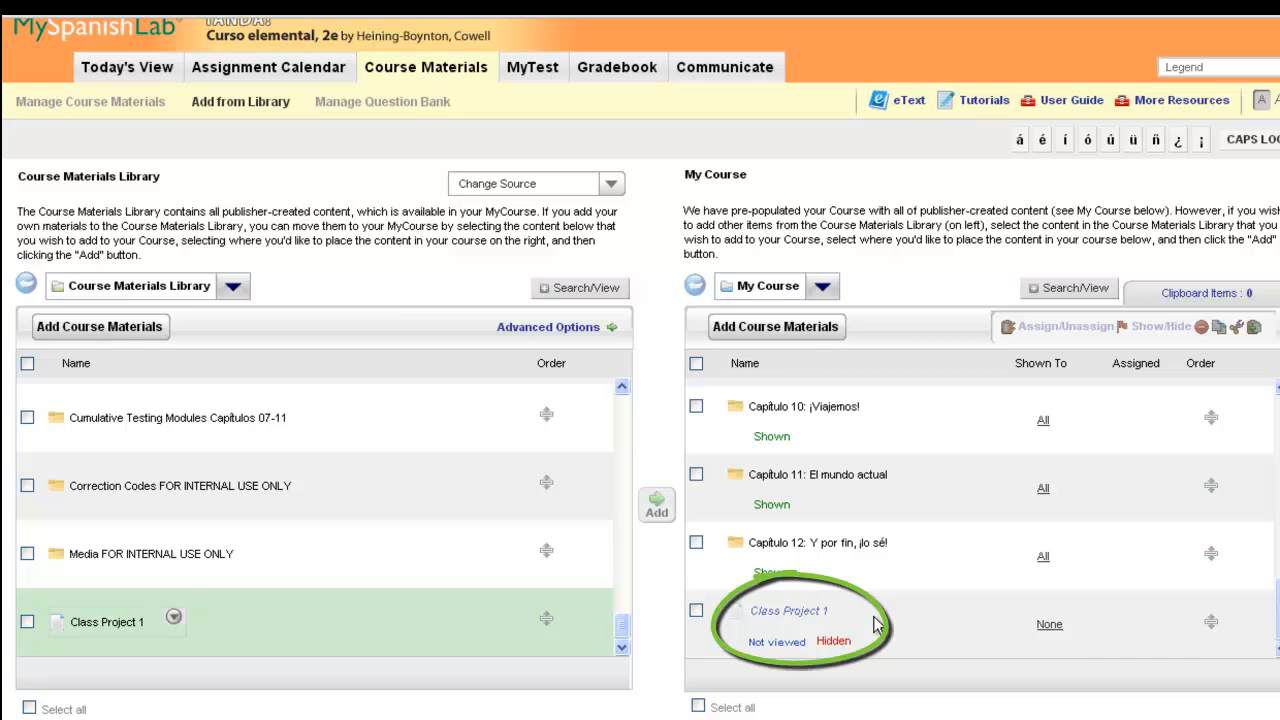
scroll(877, 625, "up", 1)
scroll(892, 221, "up", 1)
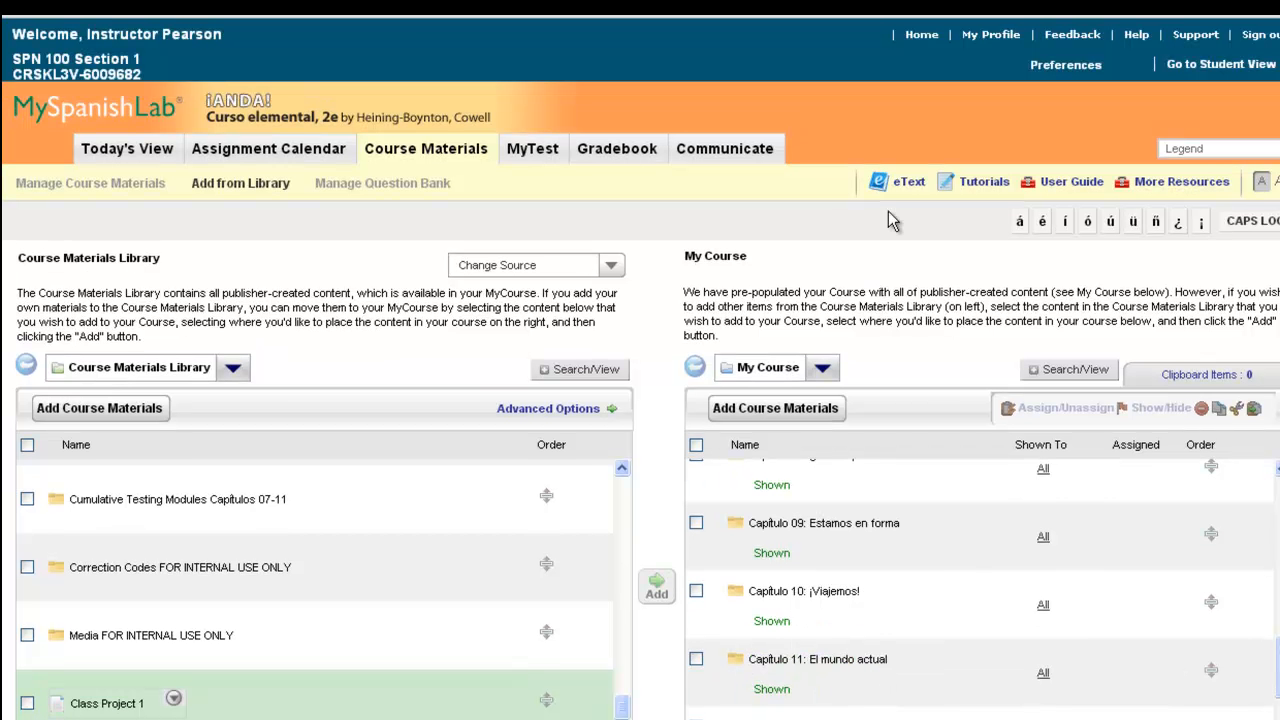
- Return home, open SPN 100 Section 2's course materials, and scroll to find Class Project 1
left_click(923, 39)
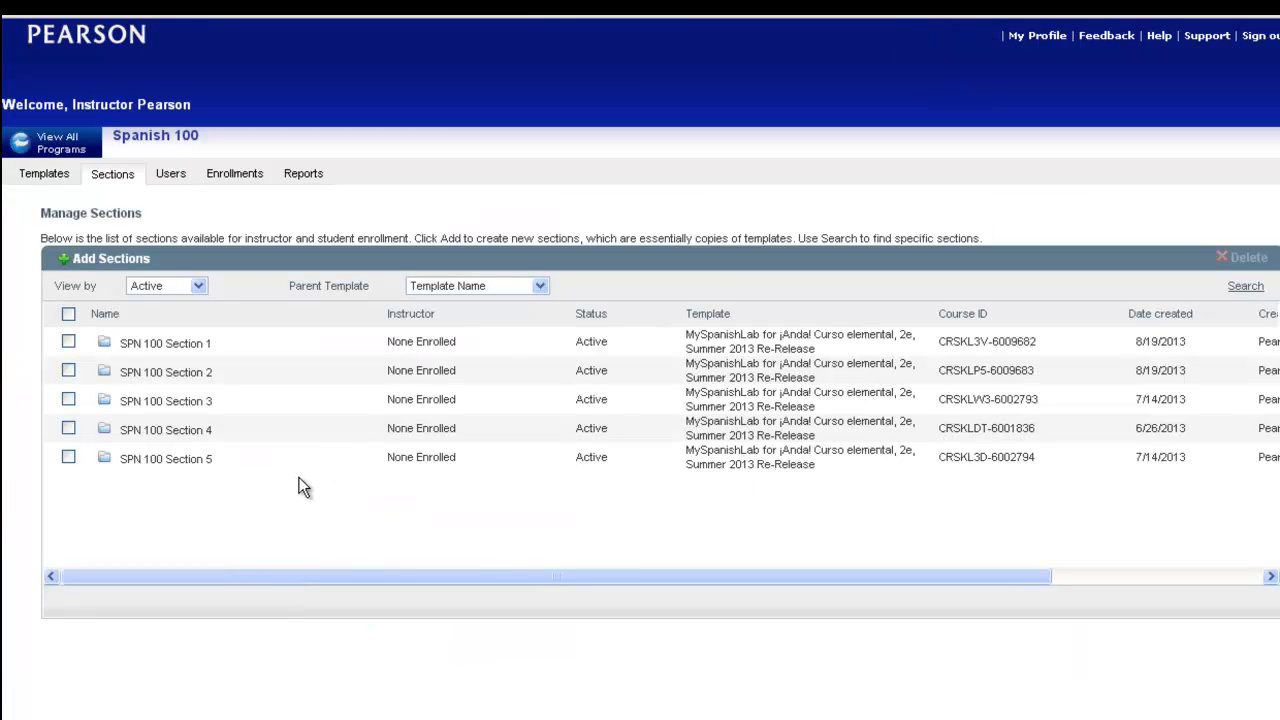
left_click(172, 377)
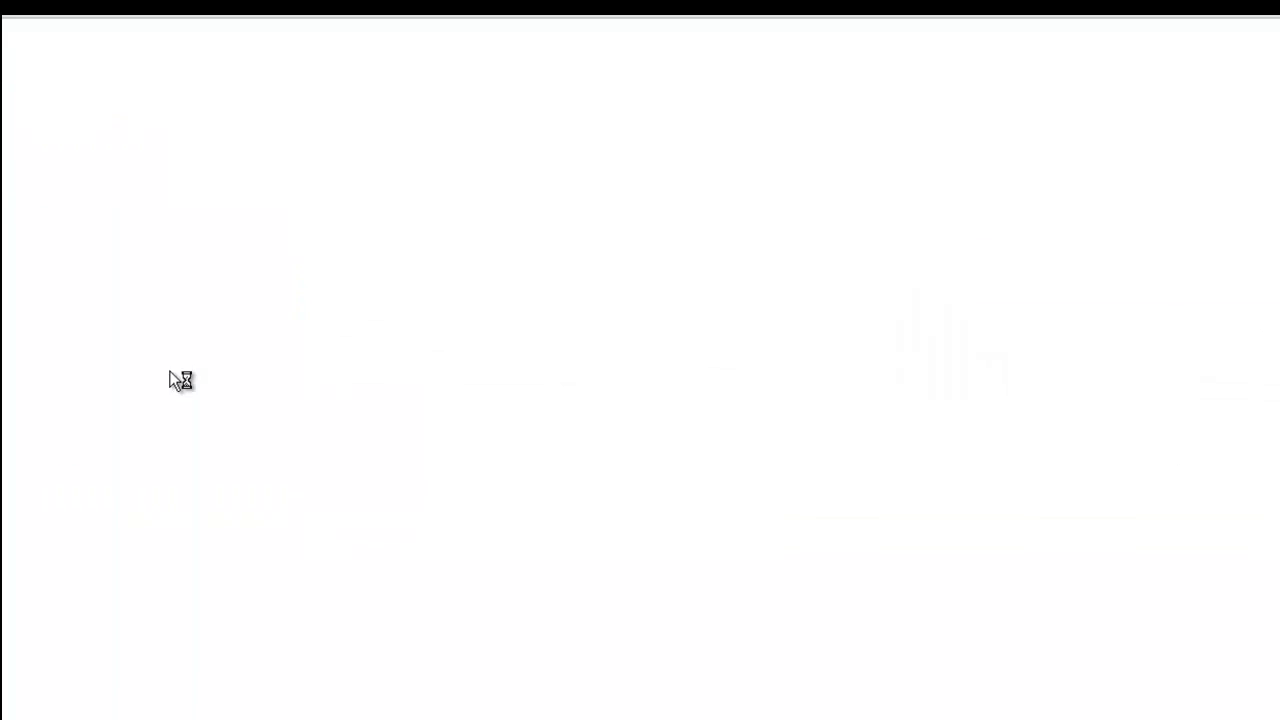
left_click(432, 153)
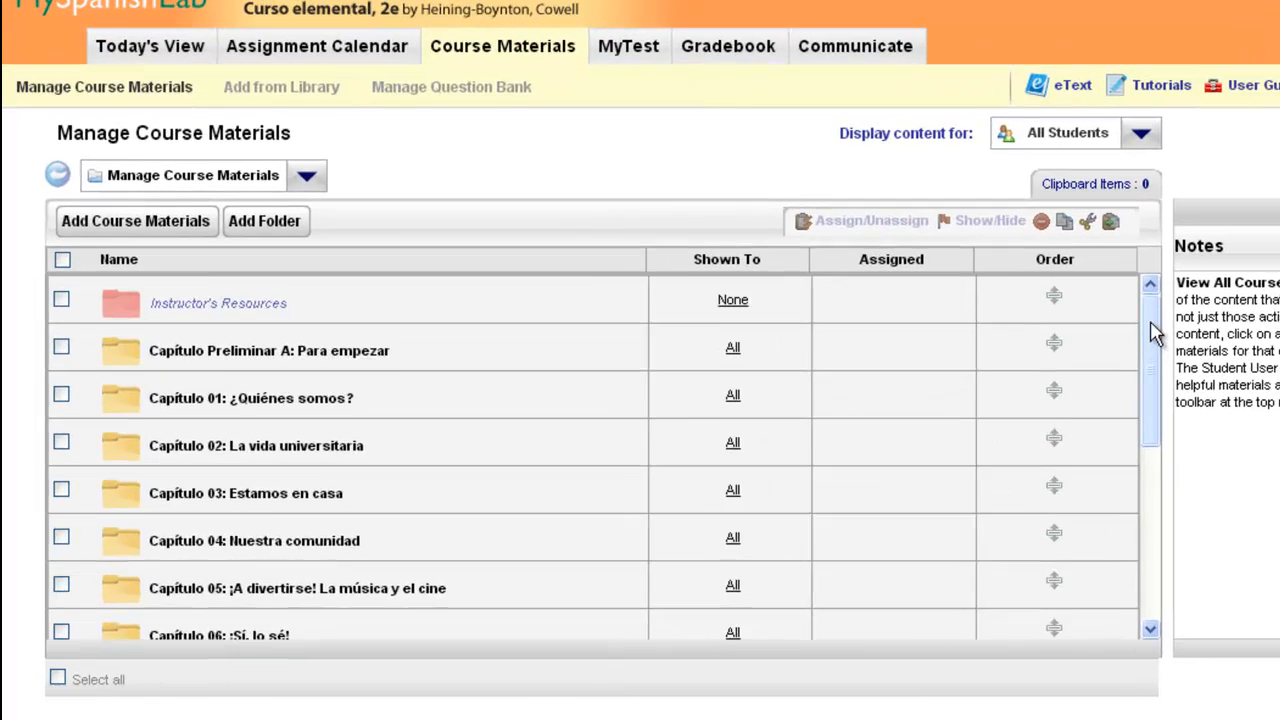
left_click_drag(973, 387, 968, 507)
left_click_drag(1162, 478, 1160, 589)
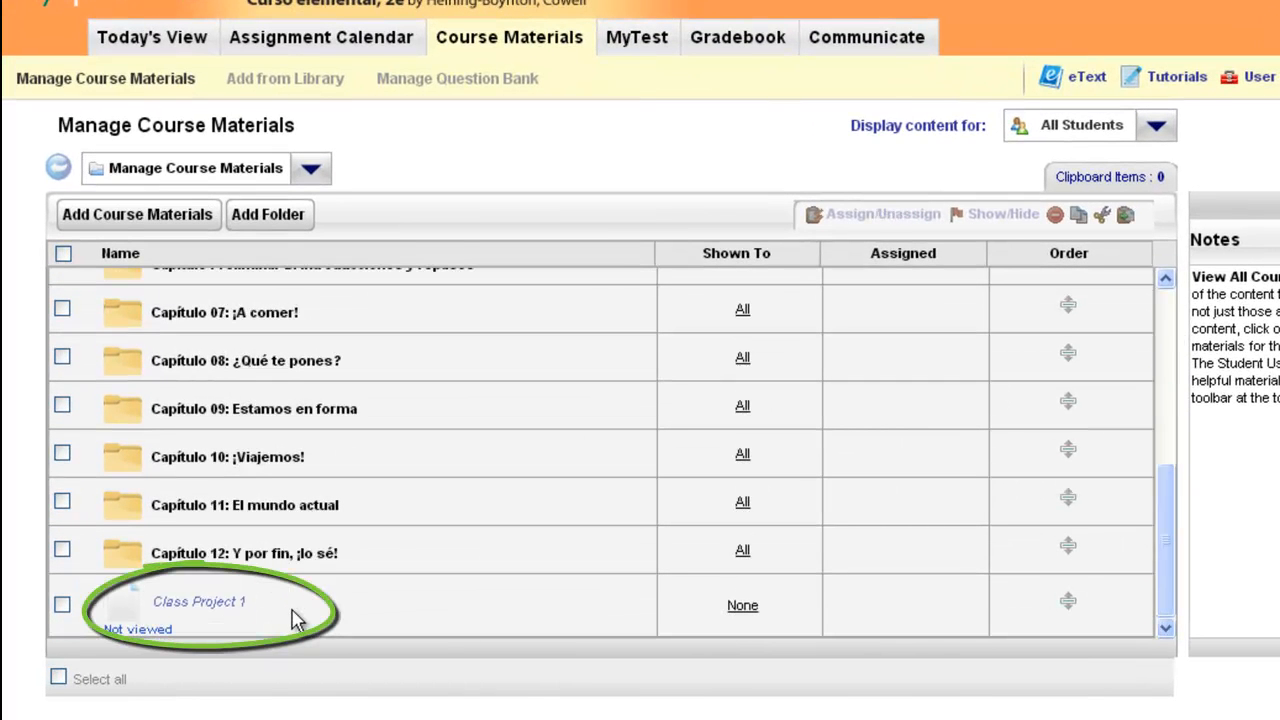
mouse_move(223, 617)
mouse_move(315, 625)
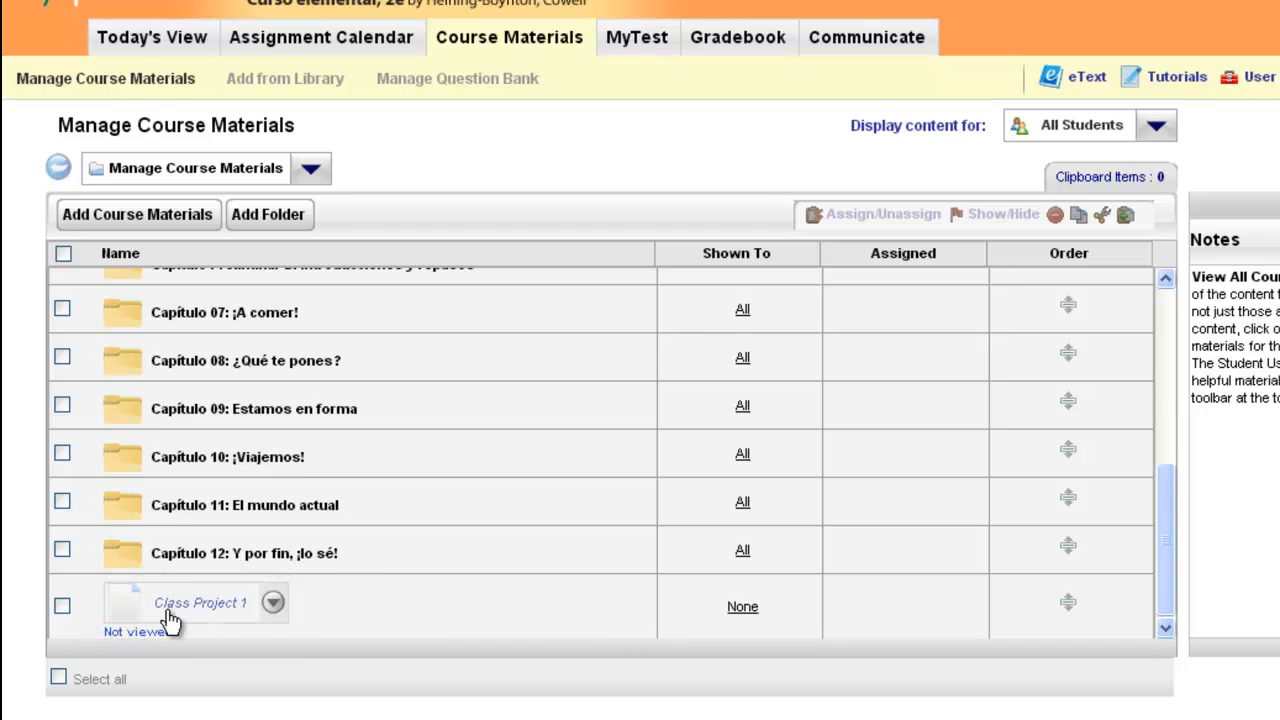